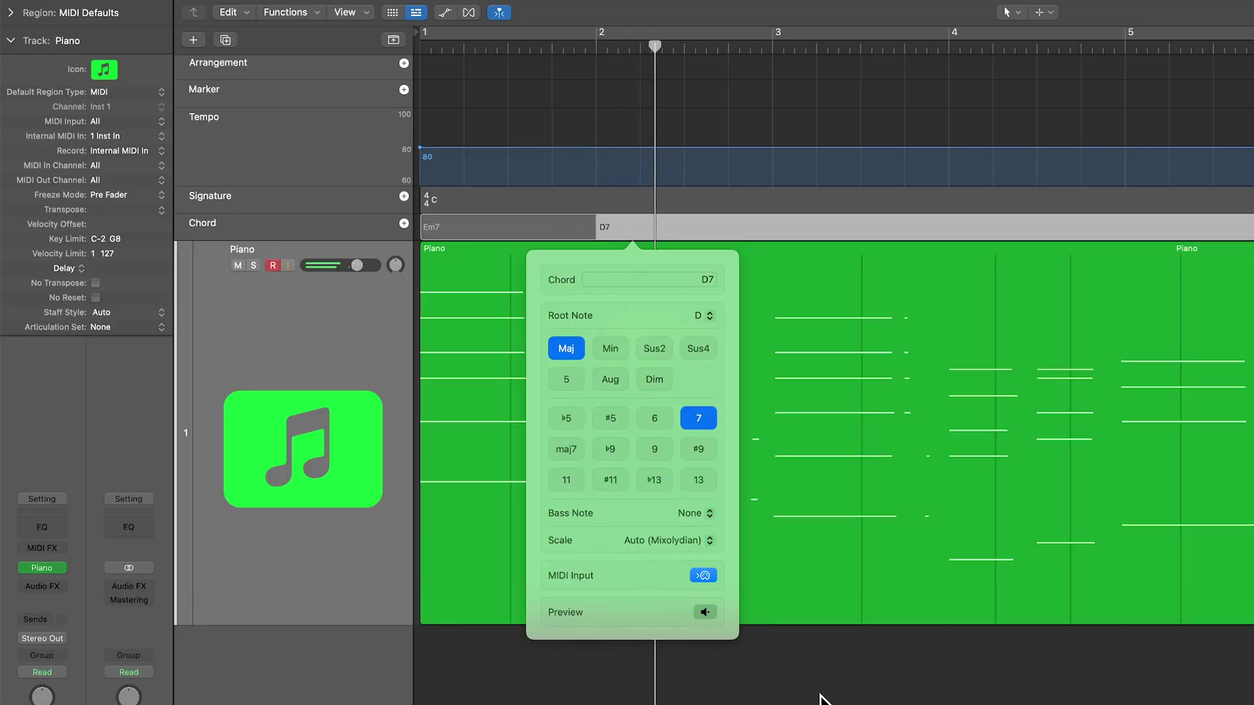
Step: Dismiss the Em7 and D7 chord editor popovers to get back to the Tracks window
{"action": "left_click", "coordinate": [820, 694]}
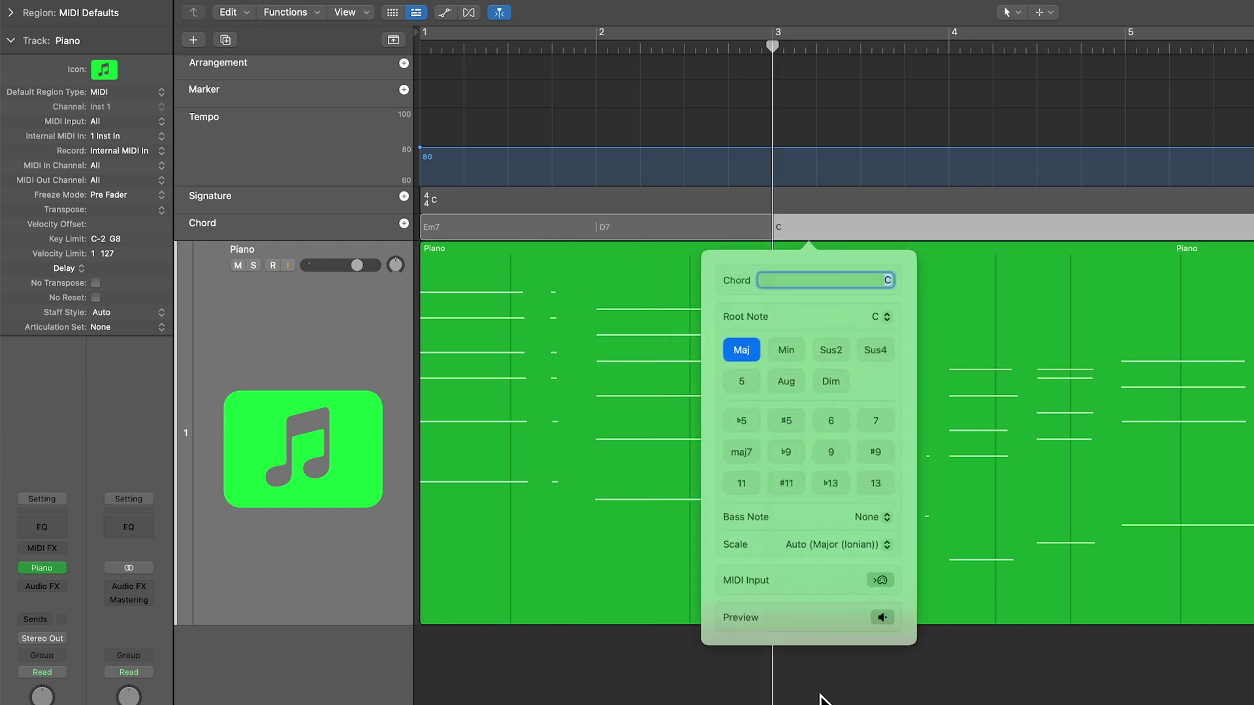
{"action": "left_click", "coordinate": [811, 700]}
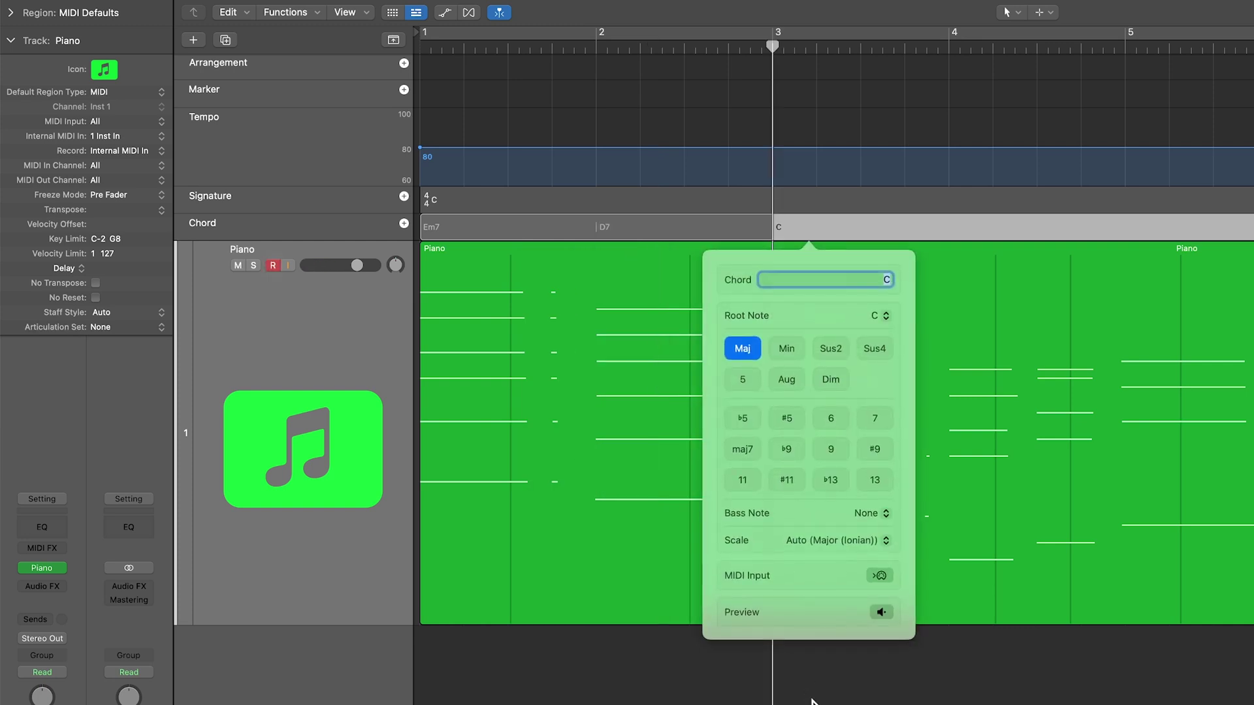
{"action": "left_click", "coordinate": [879, 575]}
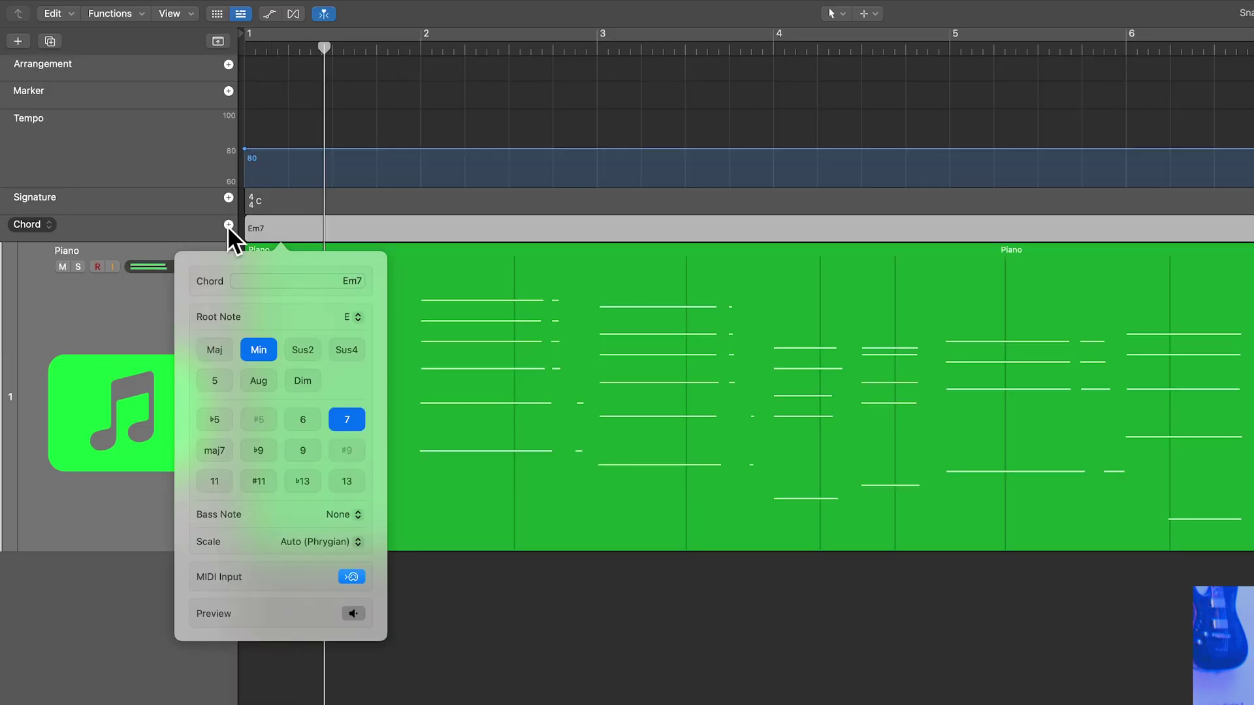
{"action": "key", "text": "Escape"}
{"action": "left_click", "coordinate": [229, 224]}
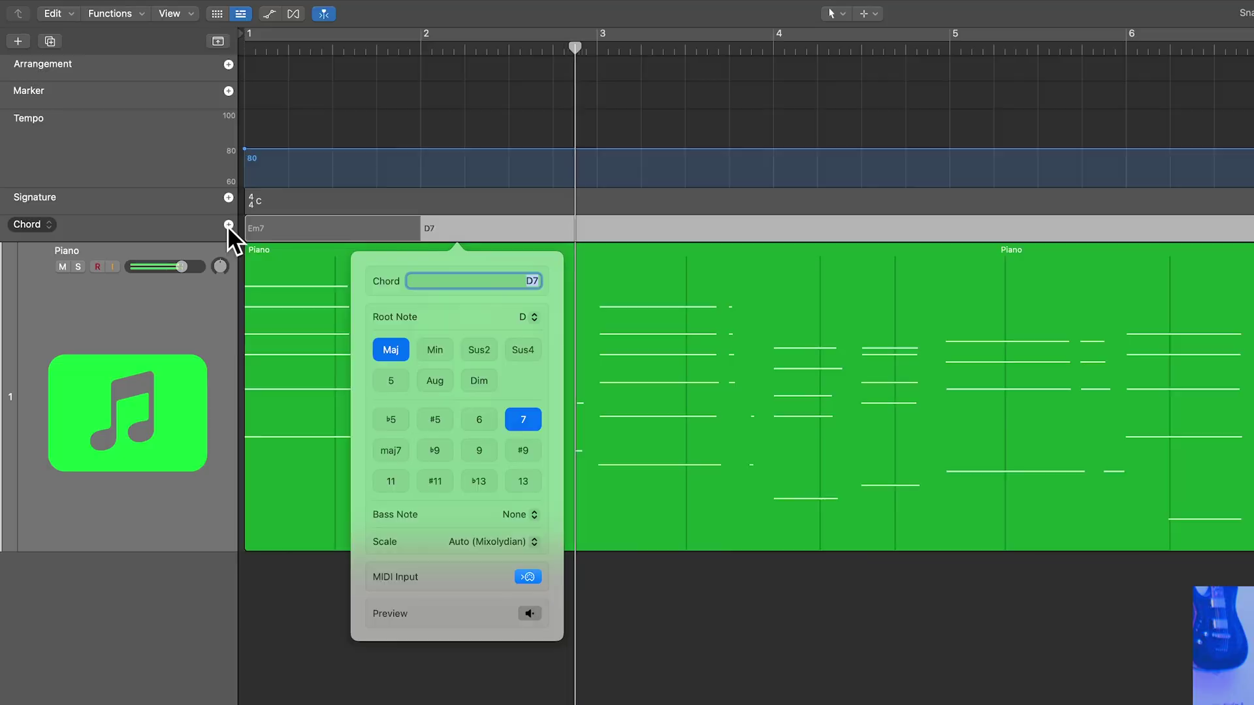
{"action": "key", "text": "Escape"}
{"action": "left_click", "coordinate": [229, 225]}
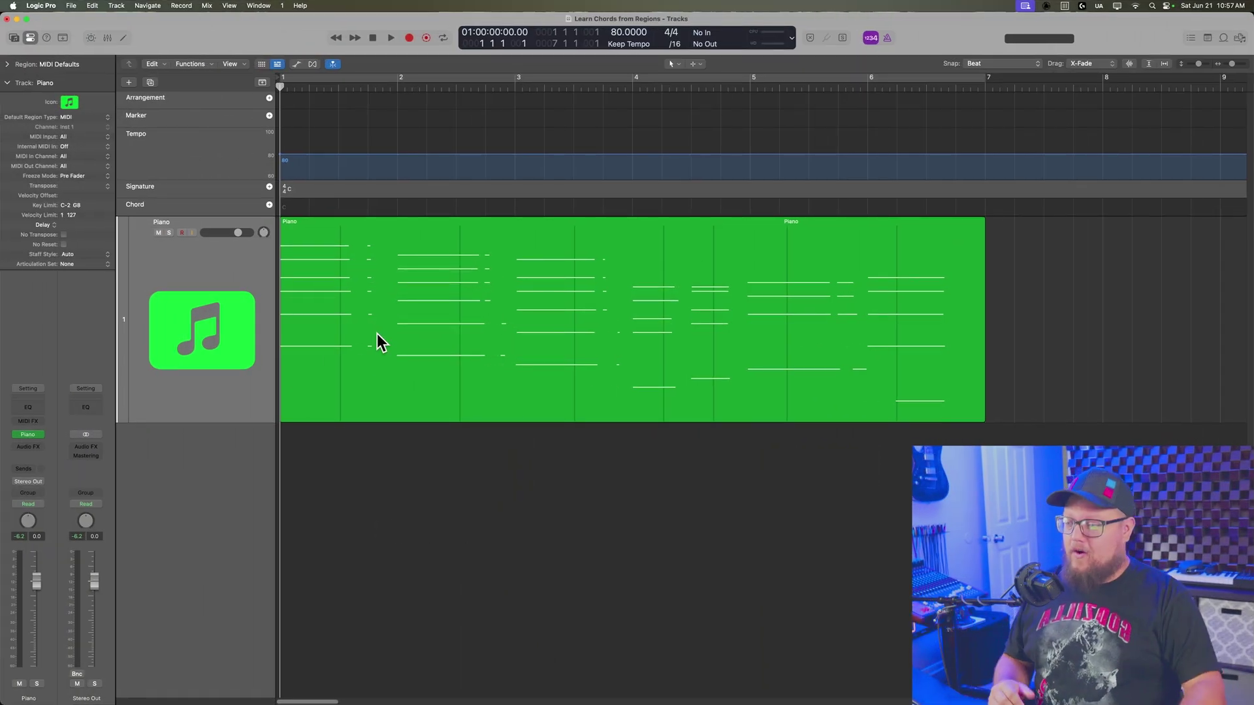
Step: Play the Piano region's progression through bars 1–7, stop, and reselect the region
{"action": "left_click", "coordinate": [297, 333]}
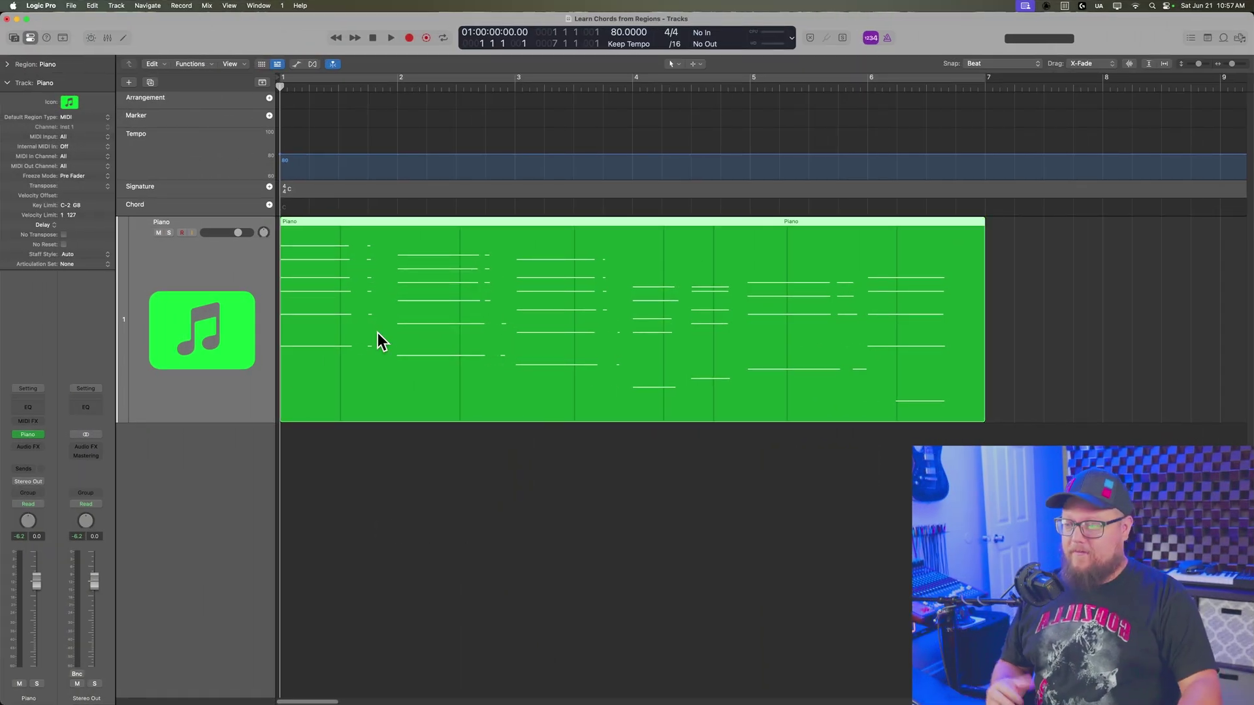
{"action": "left_click", "coordinate": [29, 434]}
{"action": "left_click", "coordinate": [29, 434]}
{"action": "left_click", "coordinate": [484, 449]}
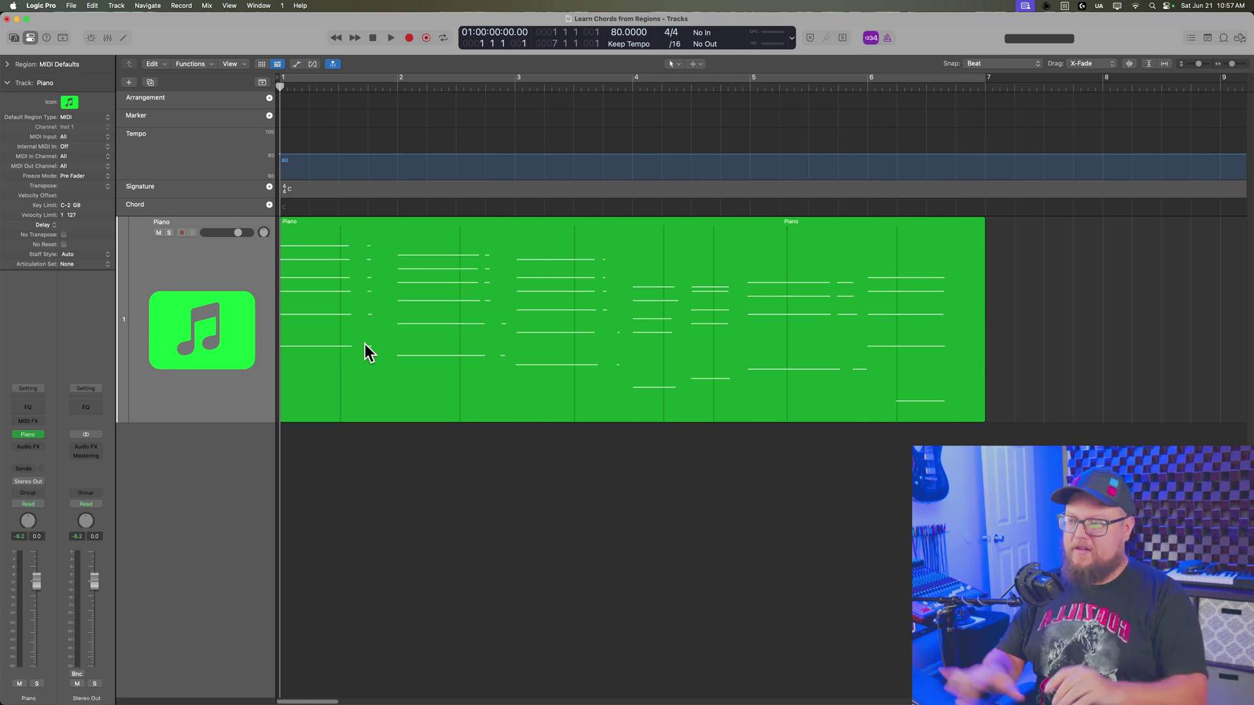
{"action": "key", "text": "space"}
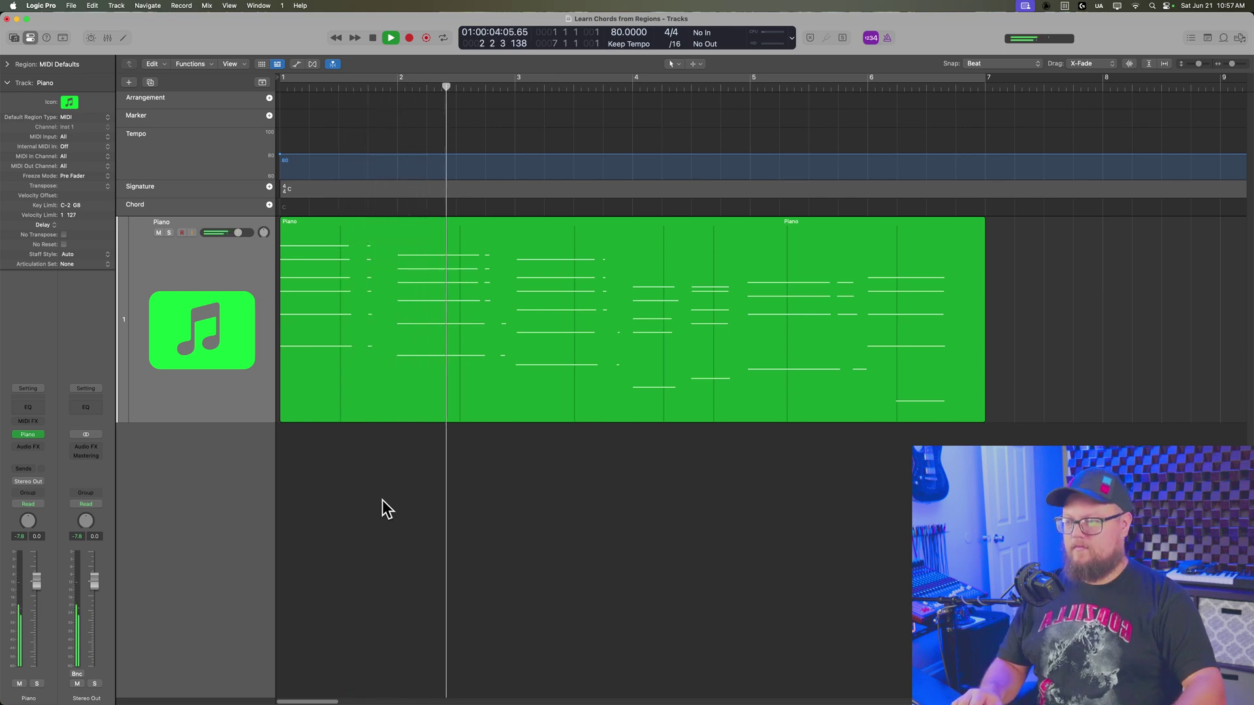
{"action": "key", "text": "space"}
{"action": "left_click", "coordinate": [211, 265]}
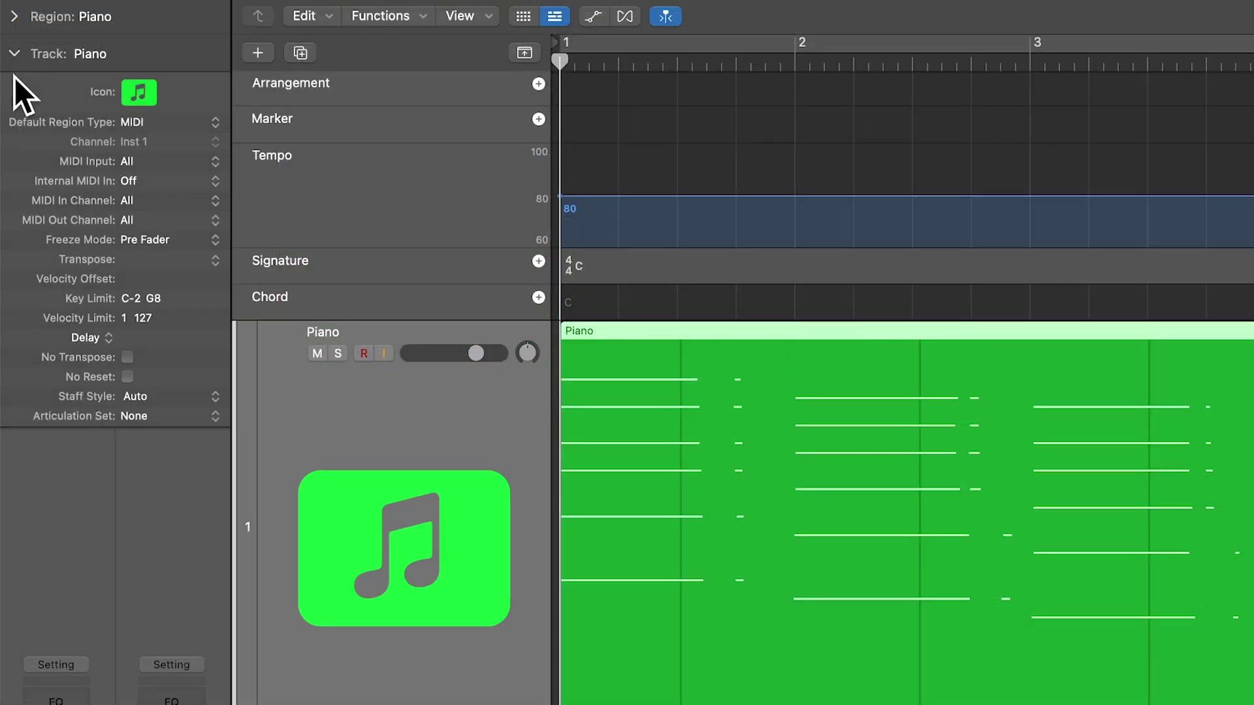
Step: Route Internal MIDI In to Instrument Input > 1 Piano, keeping Record on Internal MIDI In
{"action": "left_click", "coordinate": [154, 184]}
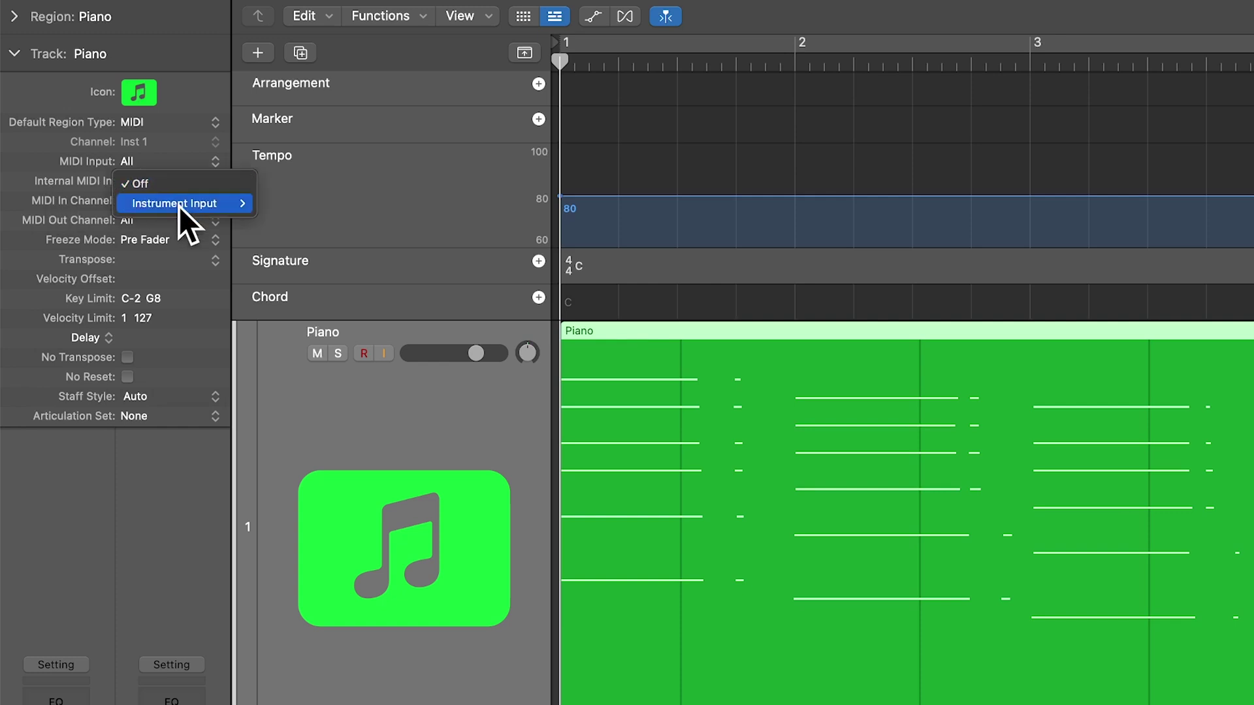
{"action": "mouse_move", "coordinate": [179, 206]}
{"action": "left_click", "coordinate": [303, 205]}
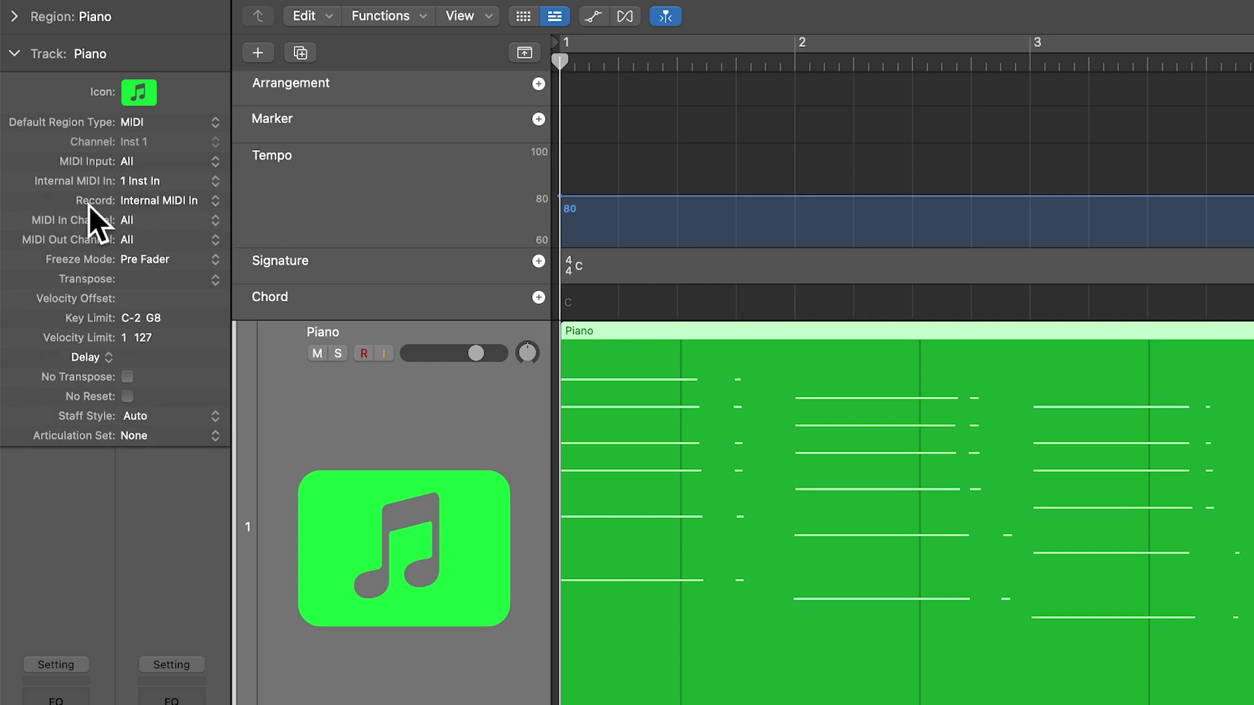
{"action": "left_click", "coordinate": [136, 202]}
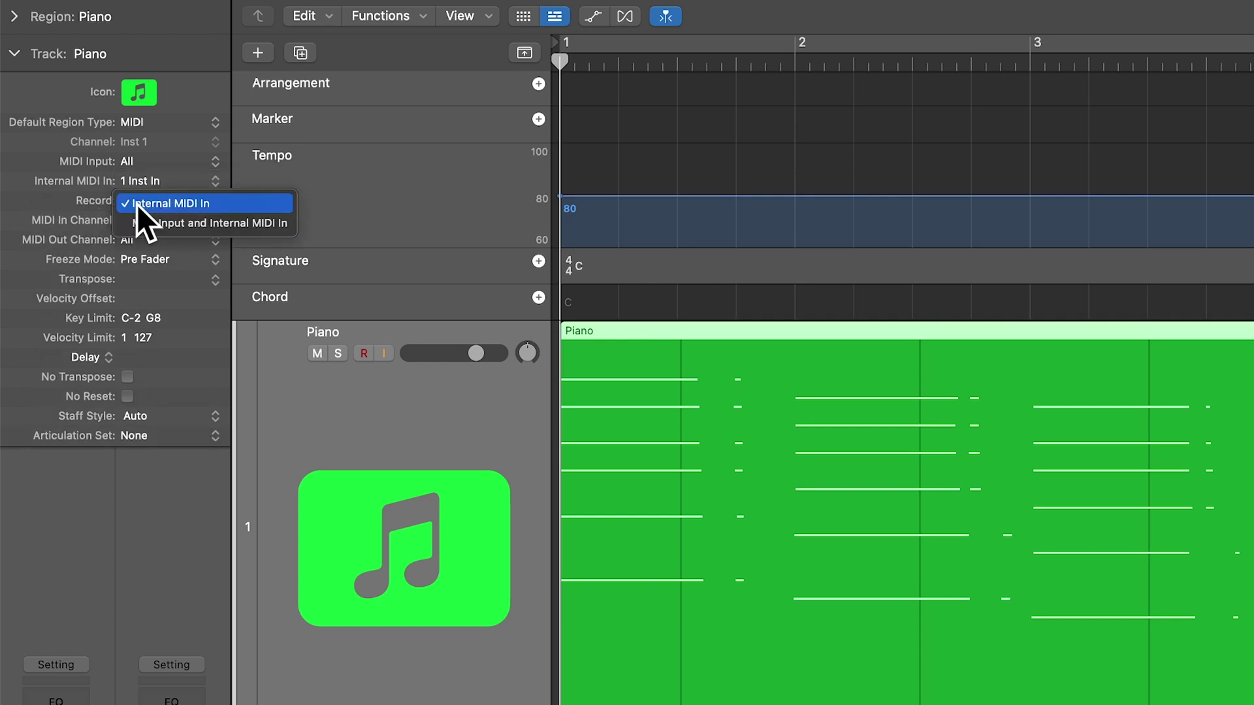
{"action": "left_click", "coordinate": [229, 205]}
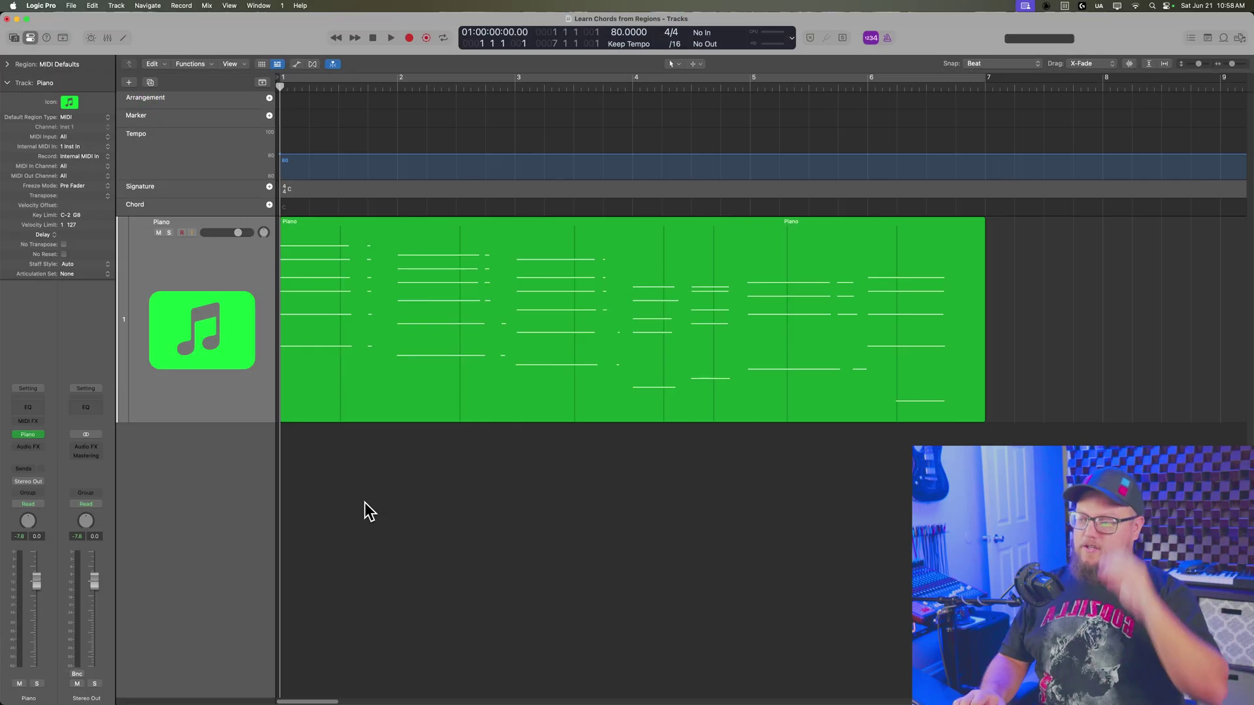
Step: Add a MIDI-learning chord at bar 1 and play the piano so it becomes Em7
{"action": "left_click", "coordinate": [269, 203]}
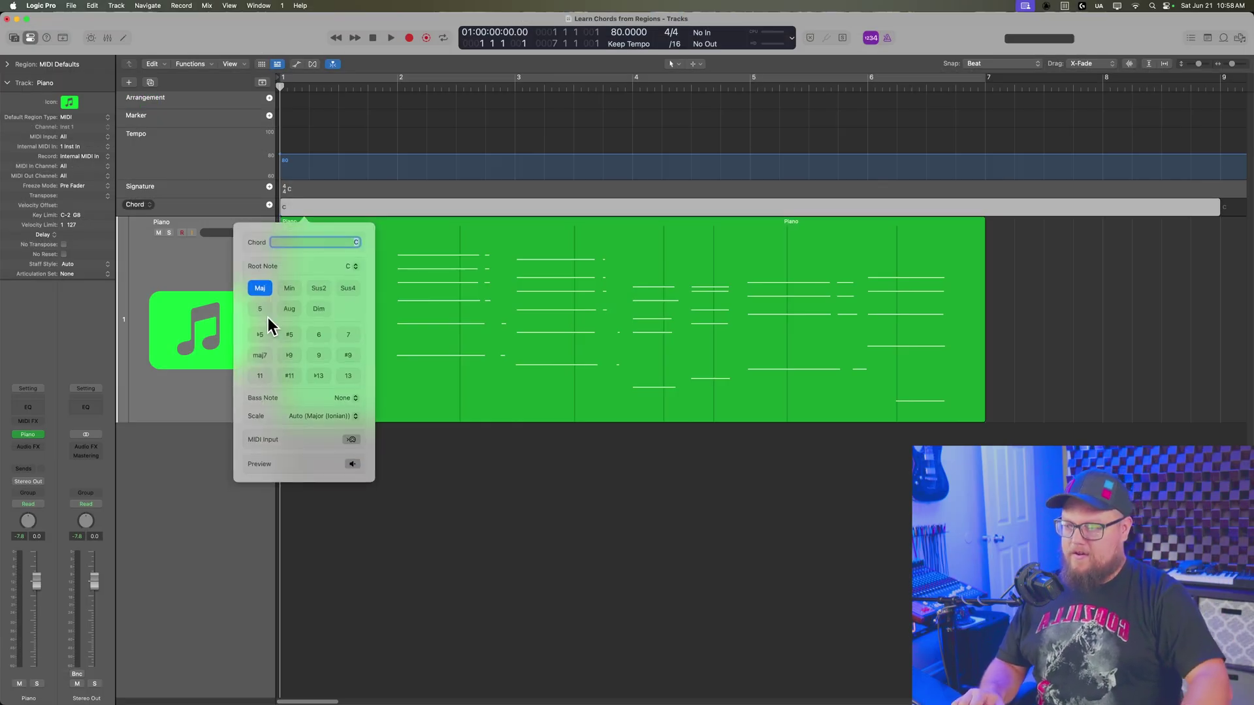
{"action": "left_click", "coordinate": [351, 440]}
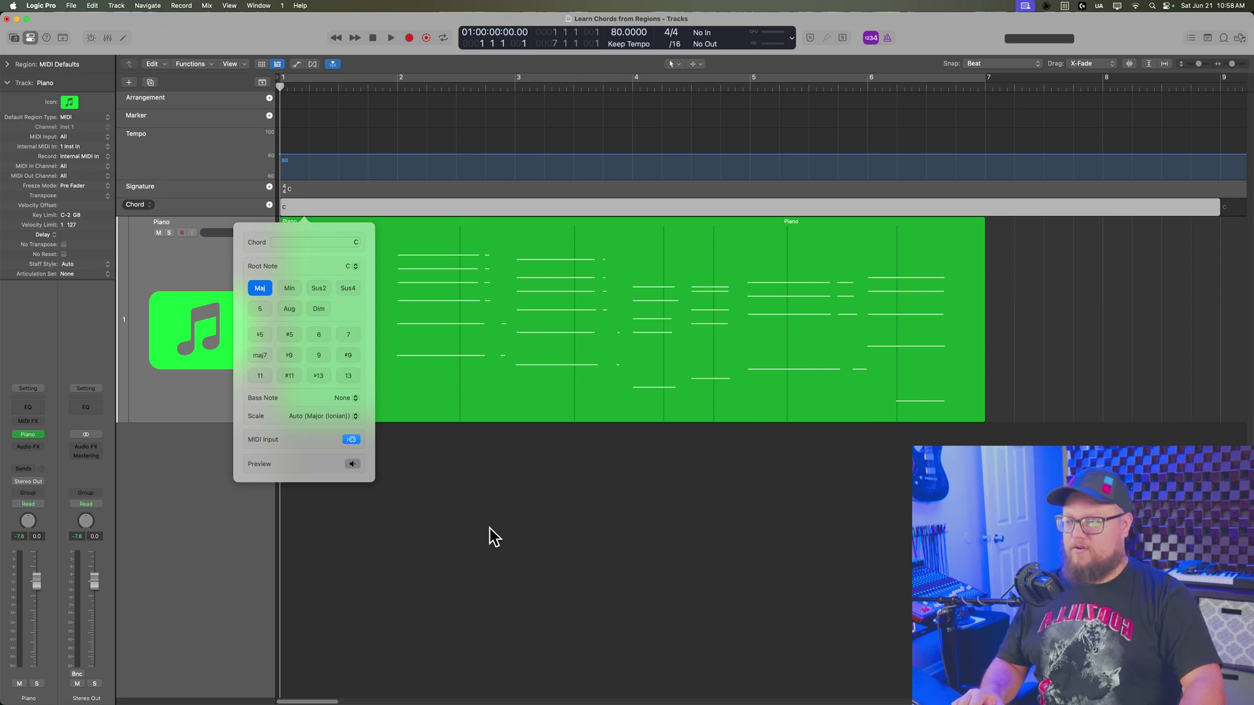
{"action": "key", "text": "space"}
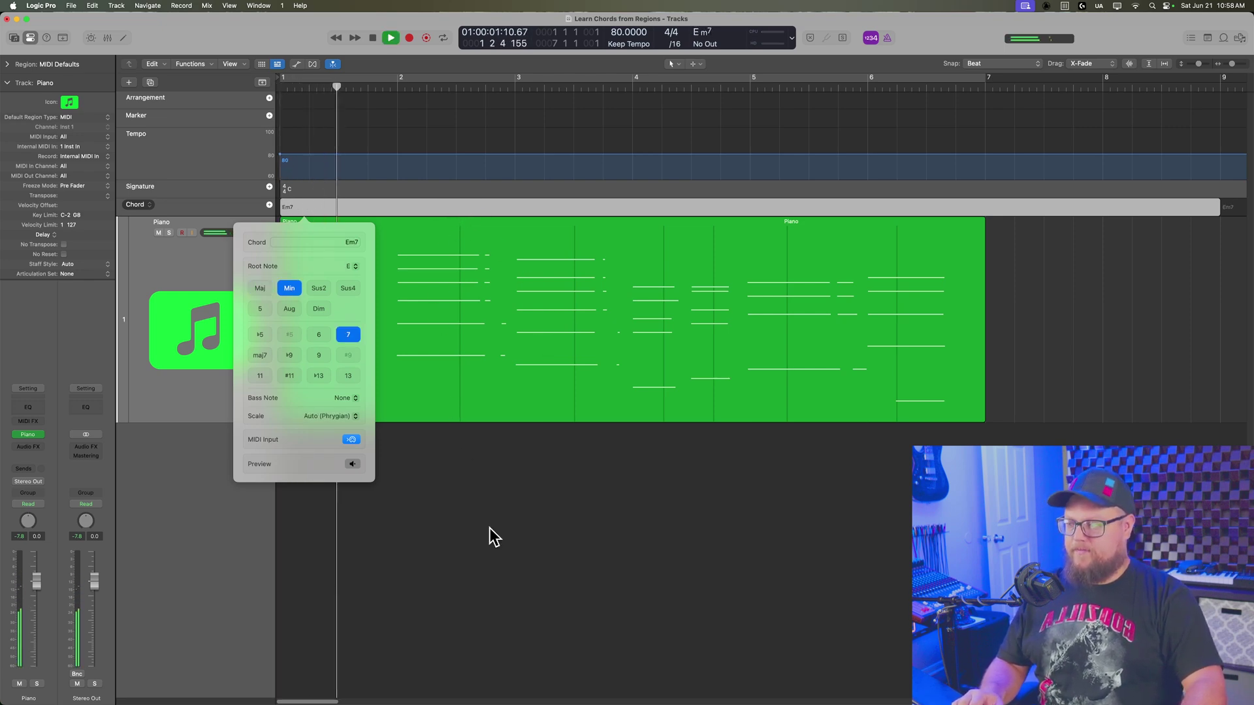
{"action": "key", "text": "space"}
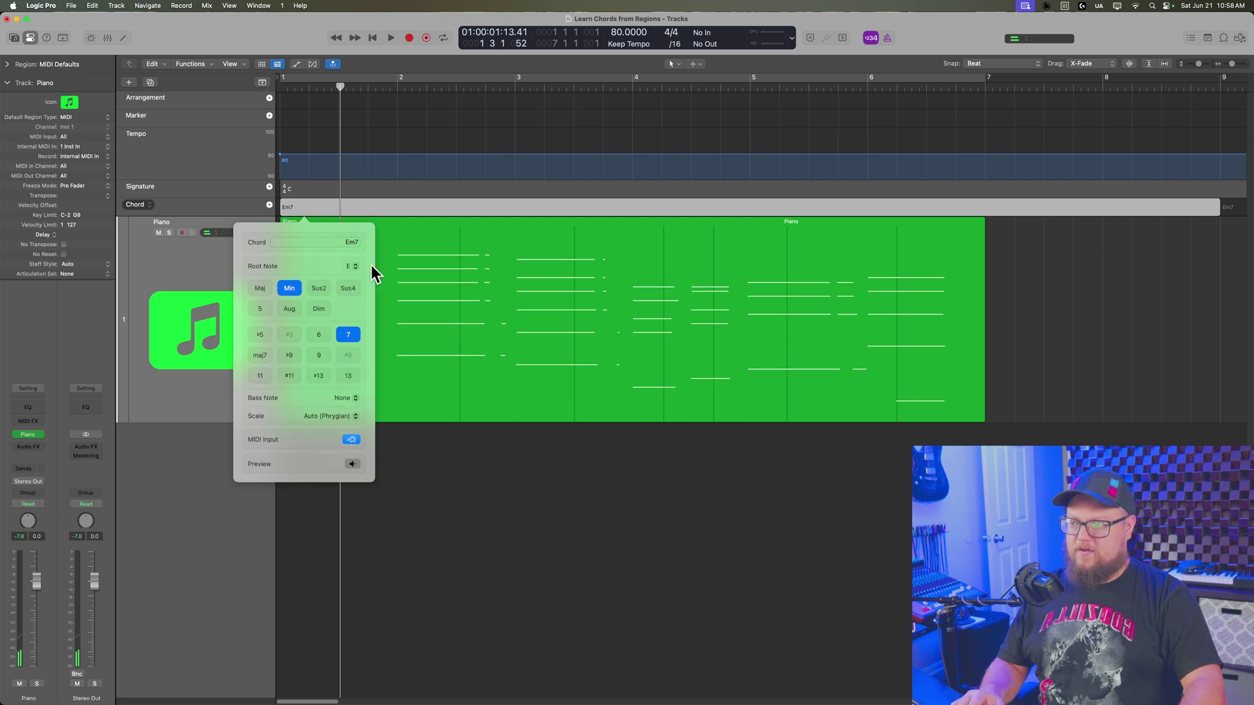
{"action": "left_click", "coordinate": [413, 460]}
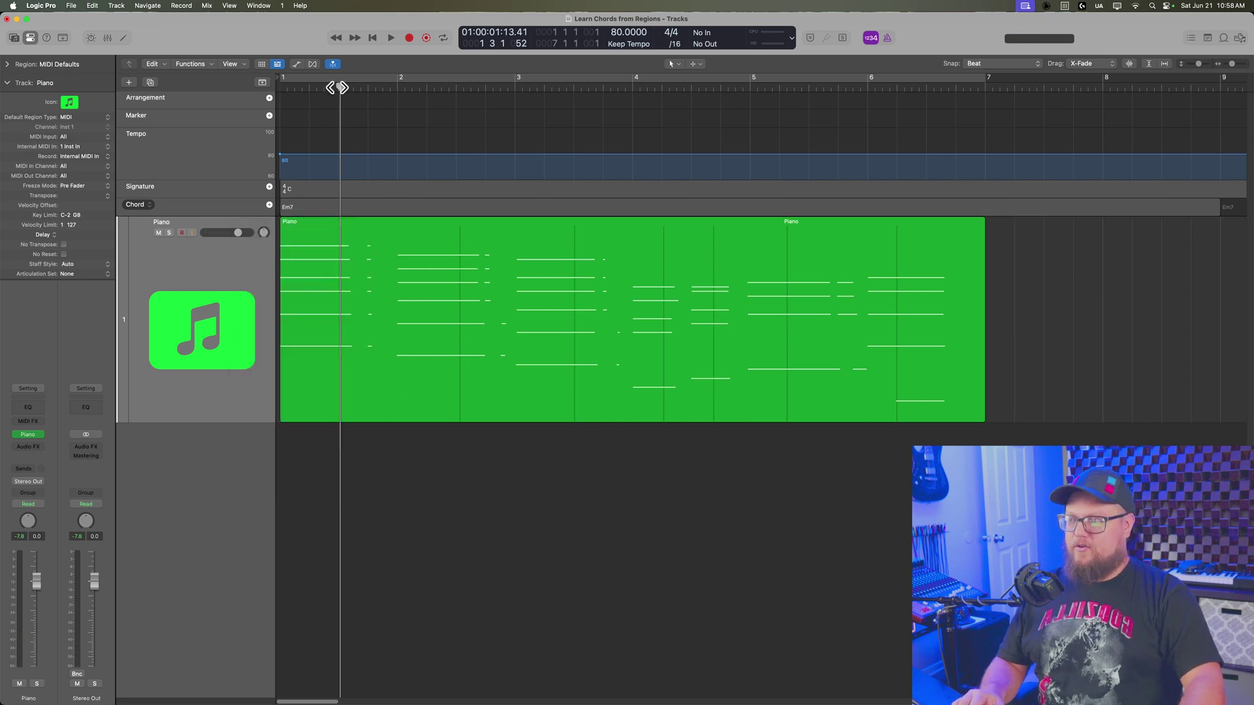
{"action": "left_click_drag", "start_coordinate": [334, 88], "coordinate": [274, 116]}
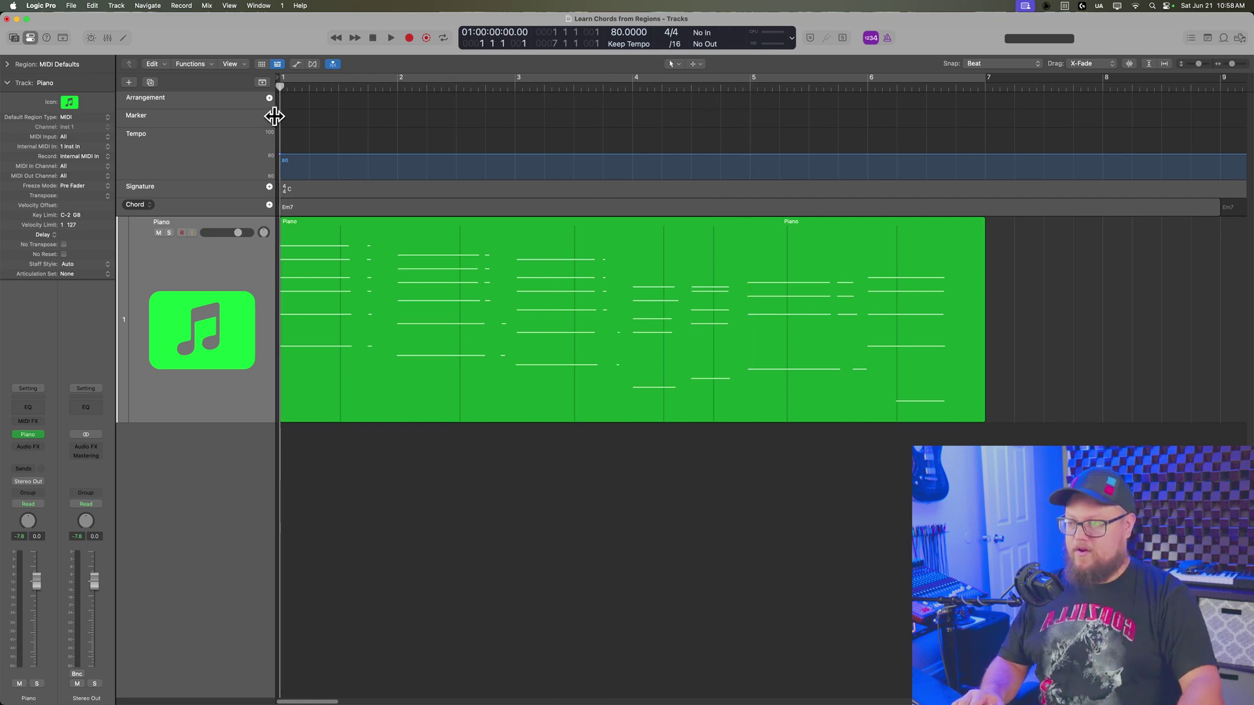
Step: Replace the Em7 with a new MIDI Input chord and start playback to relearn it
{"action": "double_click", "coordinate": [295, 206]}
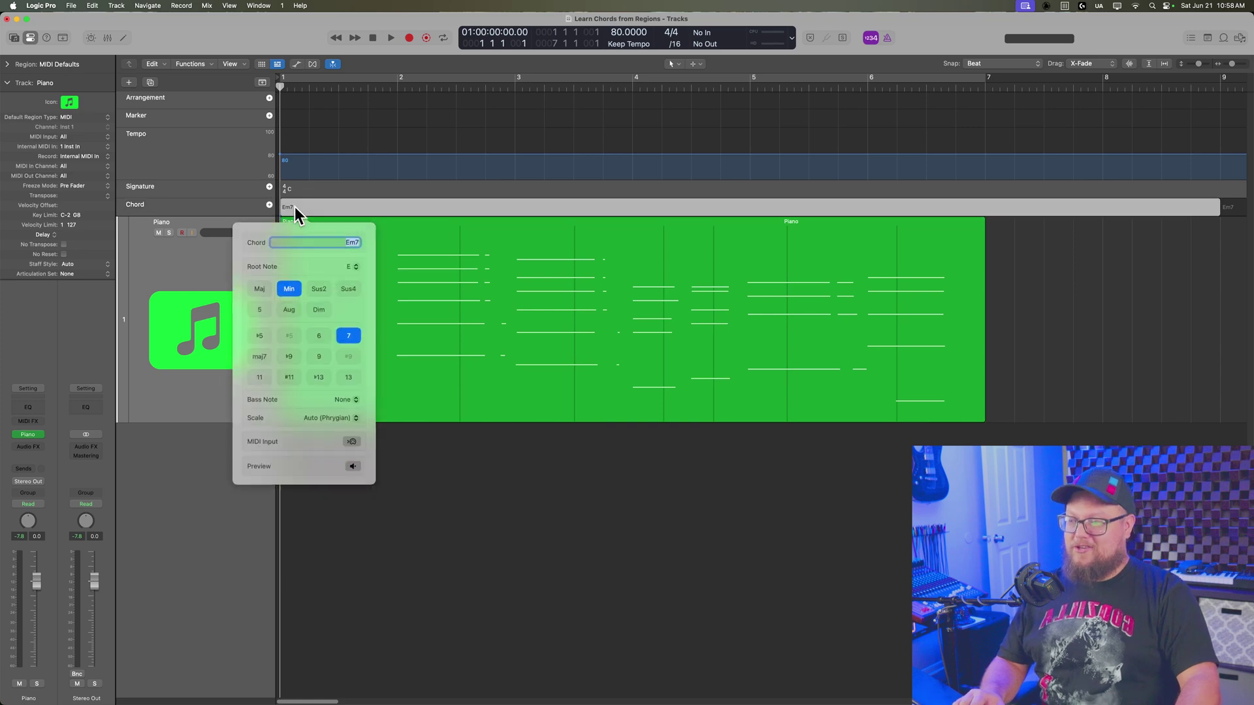
{"action": "left_click", "coordinate": [588, 535]}
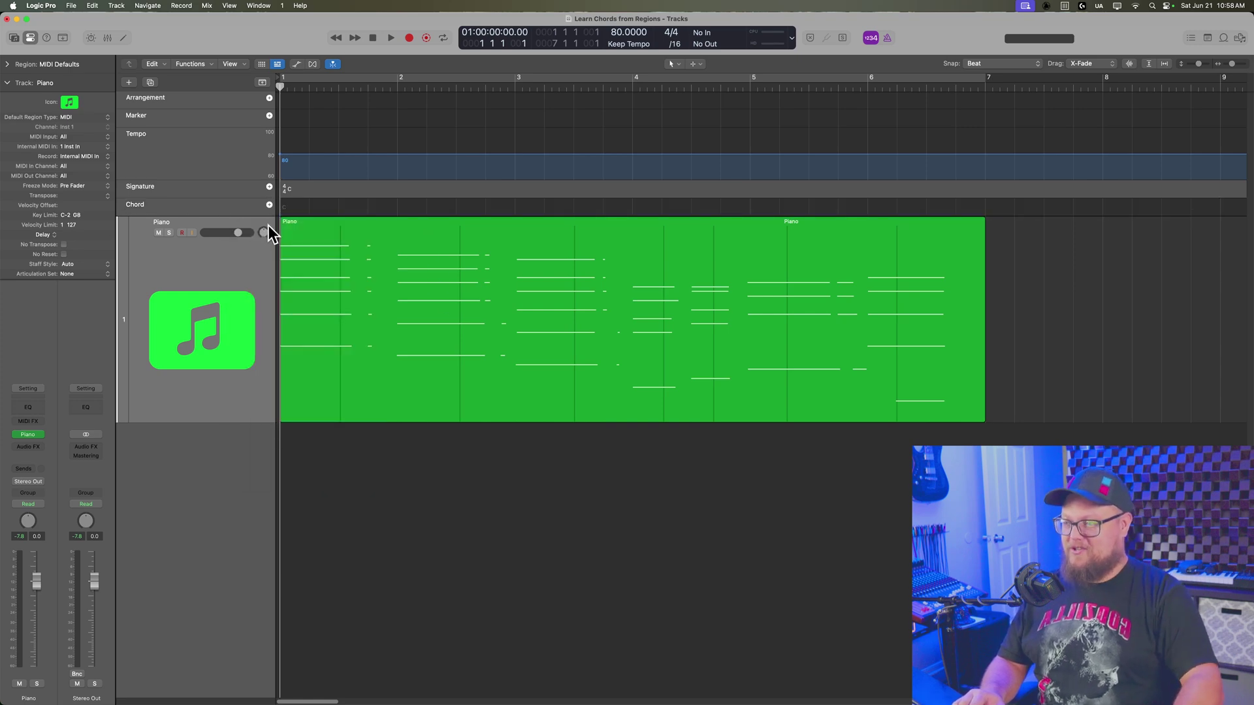
{"action": "left_click", "coordinate": [269, 205]}
{"action": "left_click", "coordinate": [352, 440]}
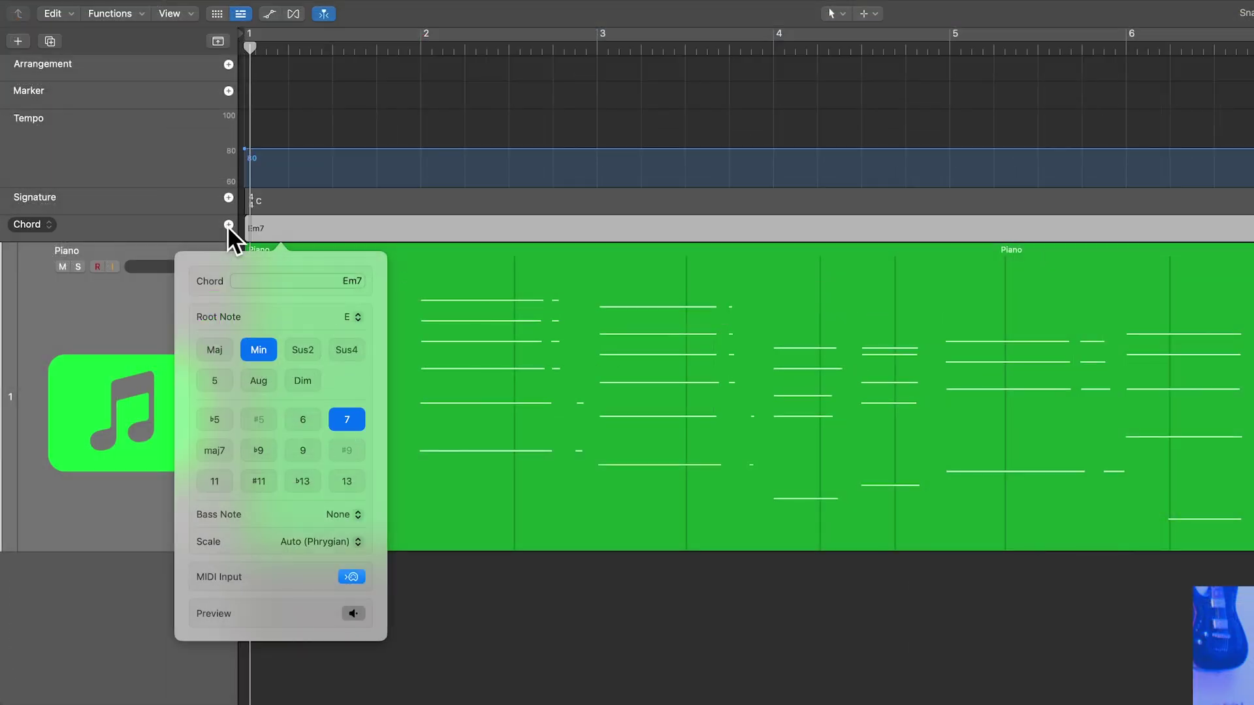
{"action": "key", "text": "space"}
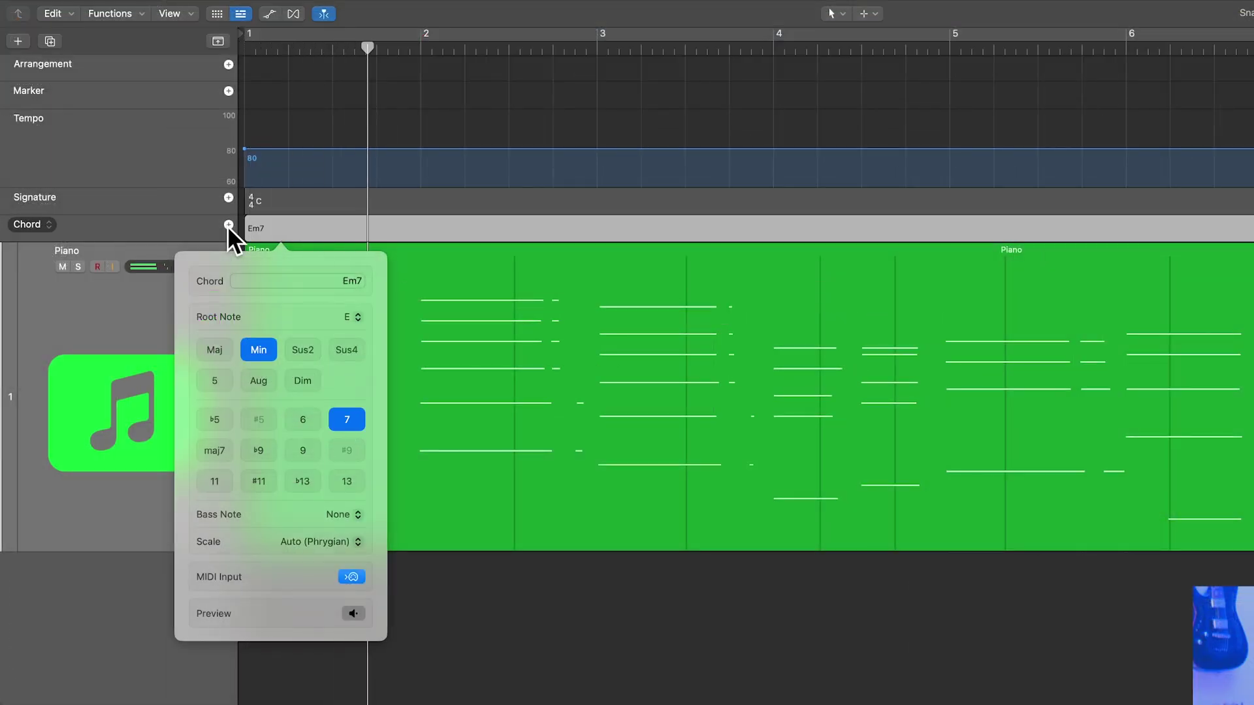
Step: Add chords at each change to learn D7, Cmaj7, Gm7, Am13, B and Em, then rewind
{"action": "left_click", "coordinate": [227, 226]}
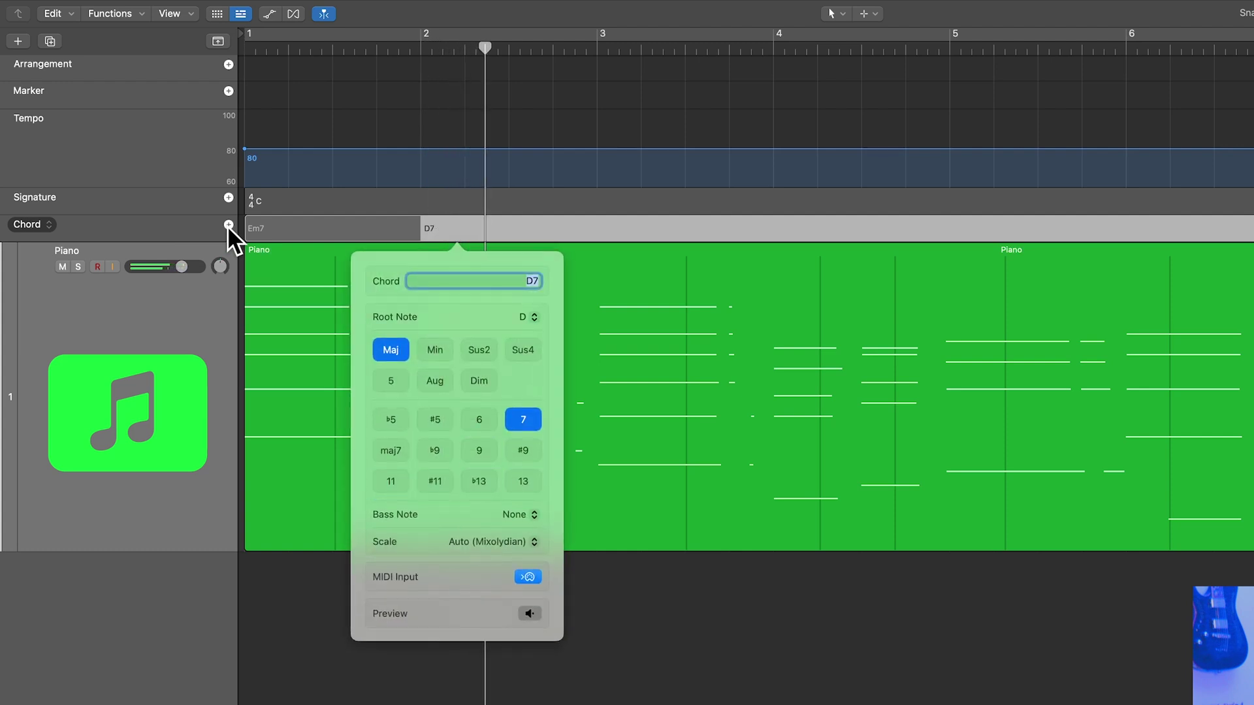
{"action": "left_click", "coordinate": [228, 225]}
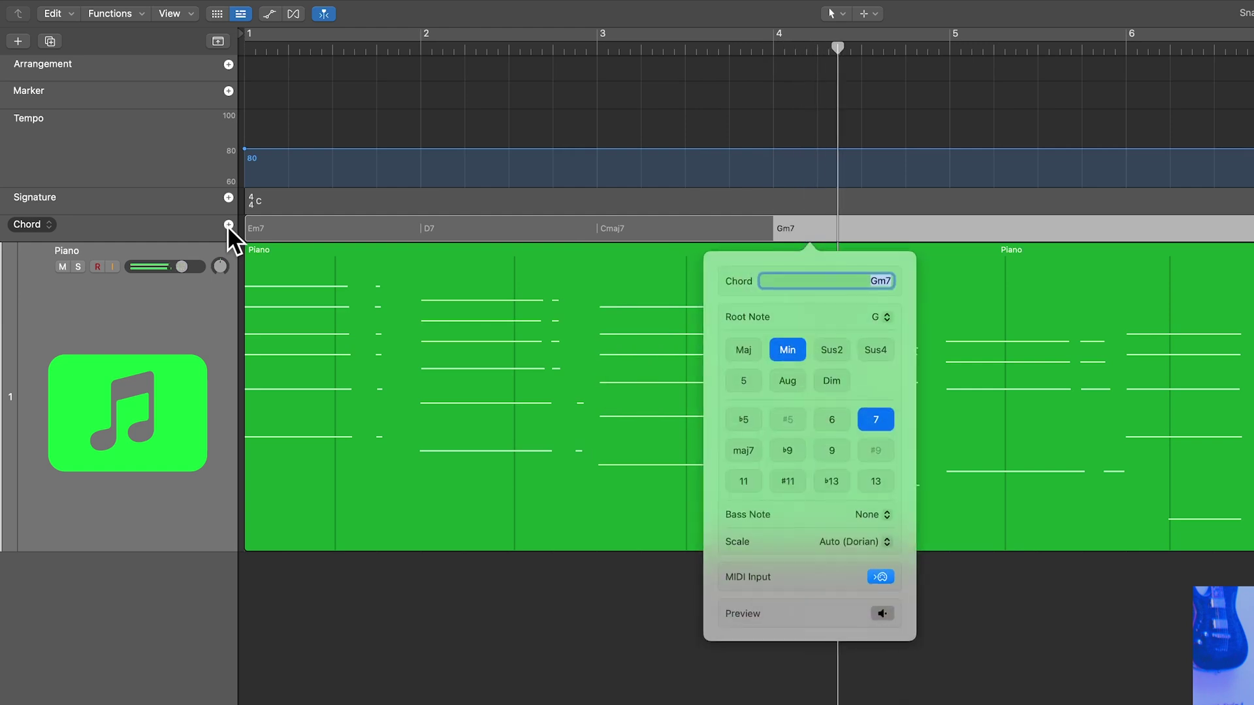
{"action": "left_click", "coordinate": [227, 225]}
{"action": "left_click", "coordinate": [227, 226]}
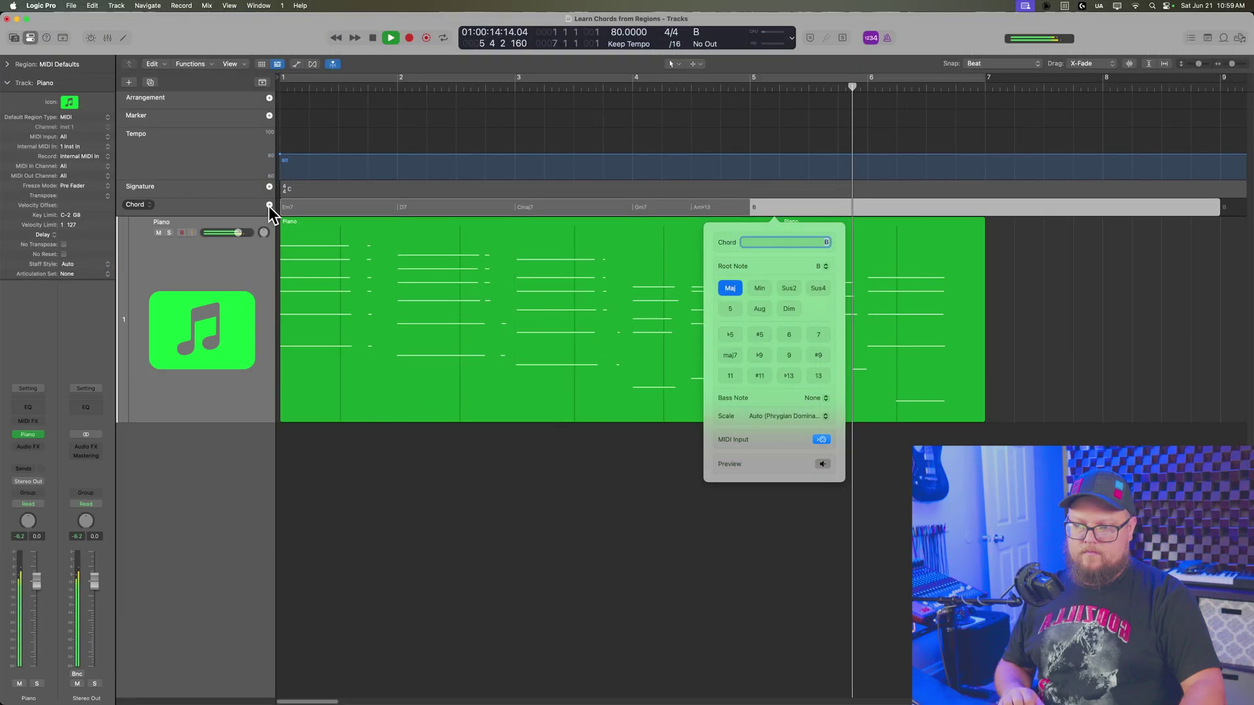
{"action": "left_click", "coordinate": [228, 224]}
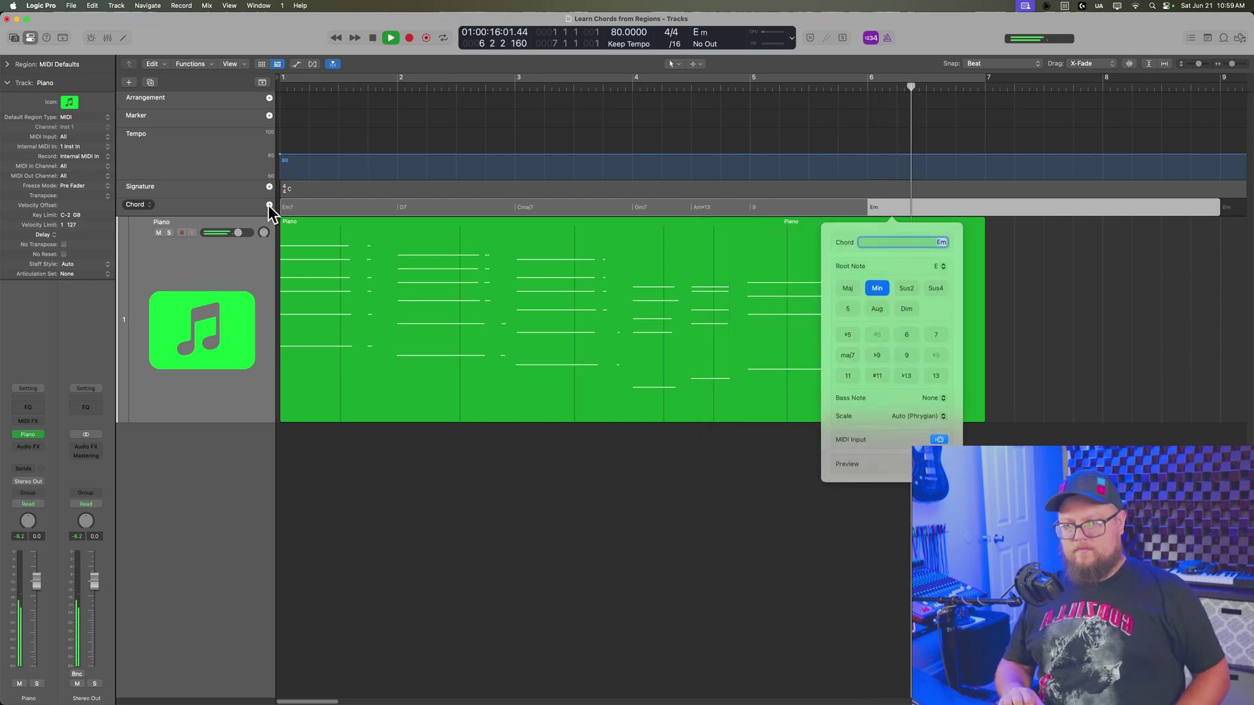
{"action": "left_click", "coordinate": [456, 559]}
{"action": "key", "text": "space"}
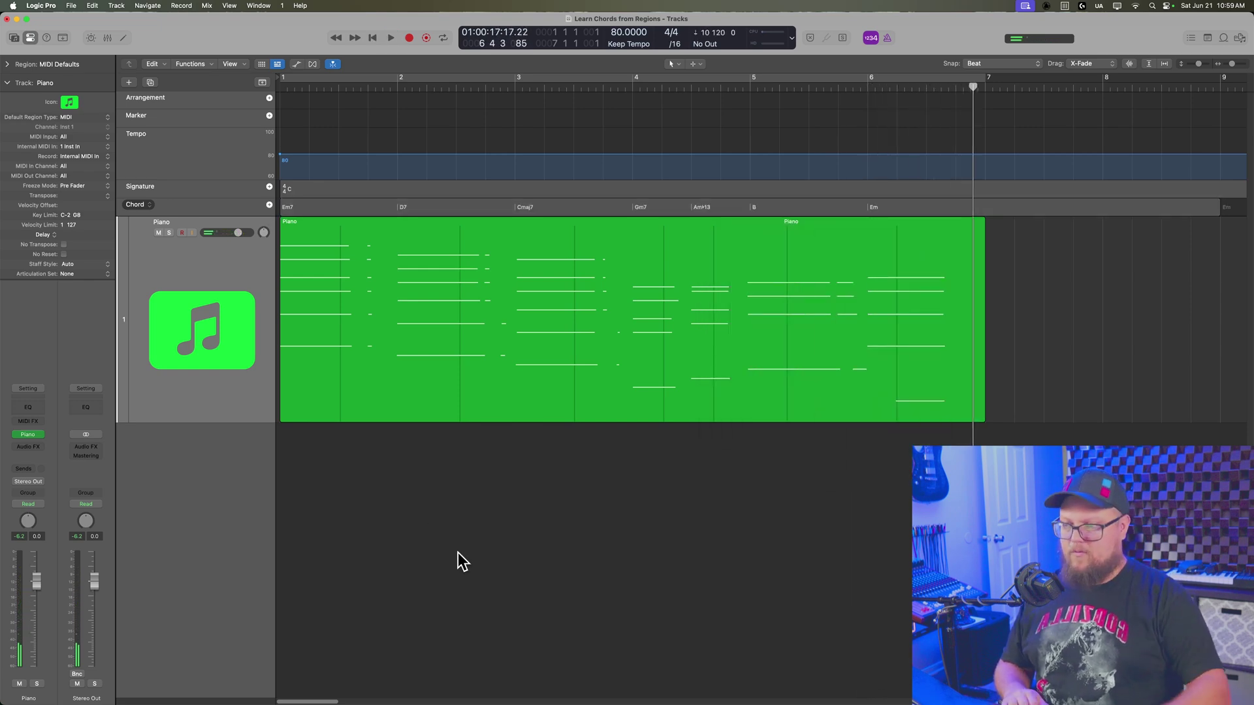
{"action": "key", "text": "Return"}
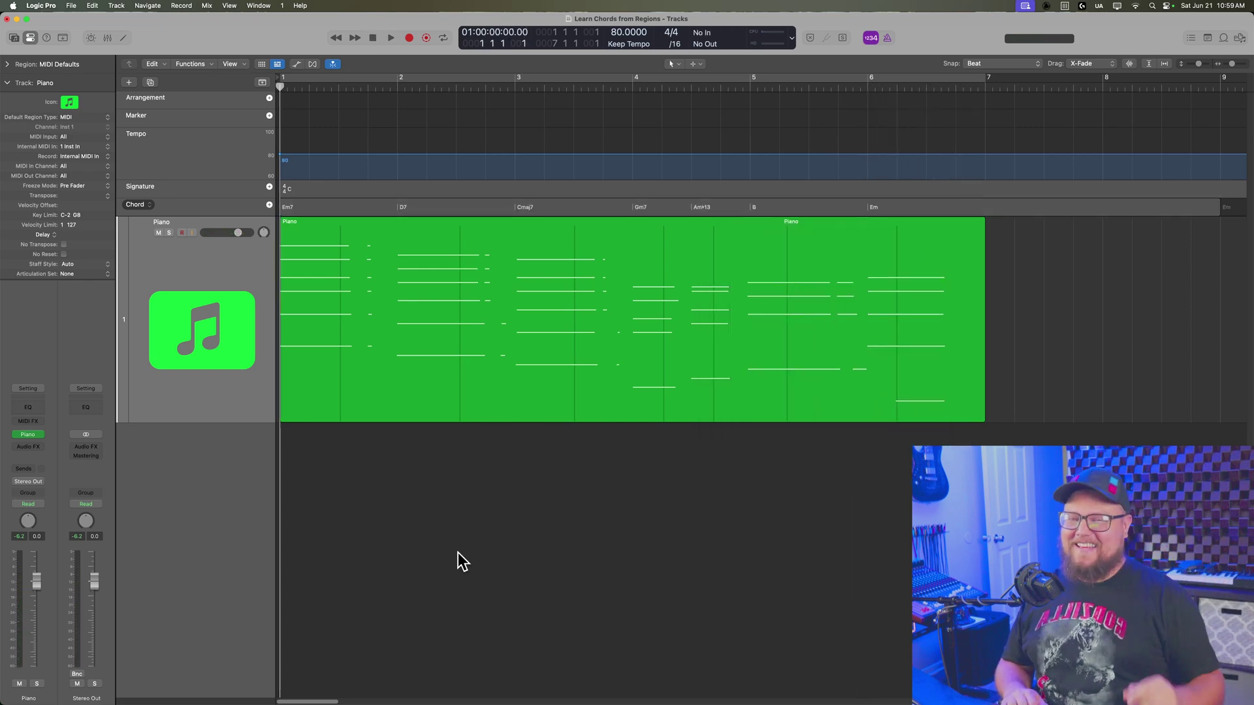
{"action": "left_click", "coordinate": [431, 312]}
{"action": "left_click", "coordinate": [440, 452]}
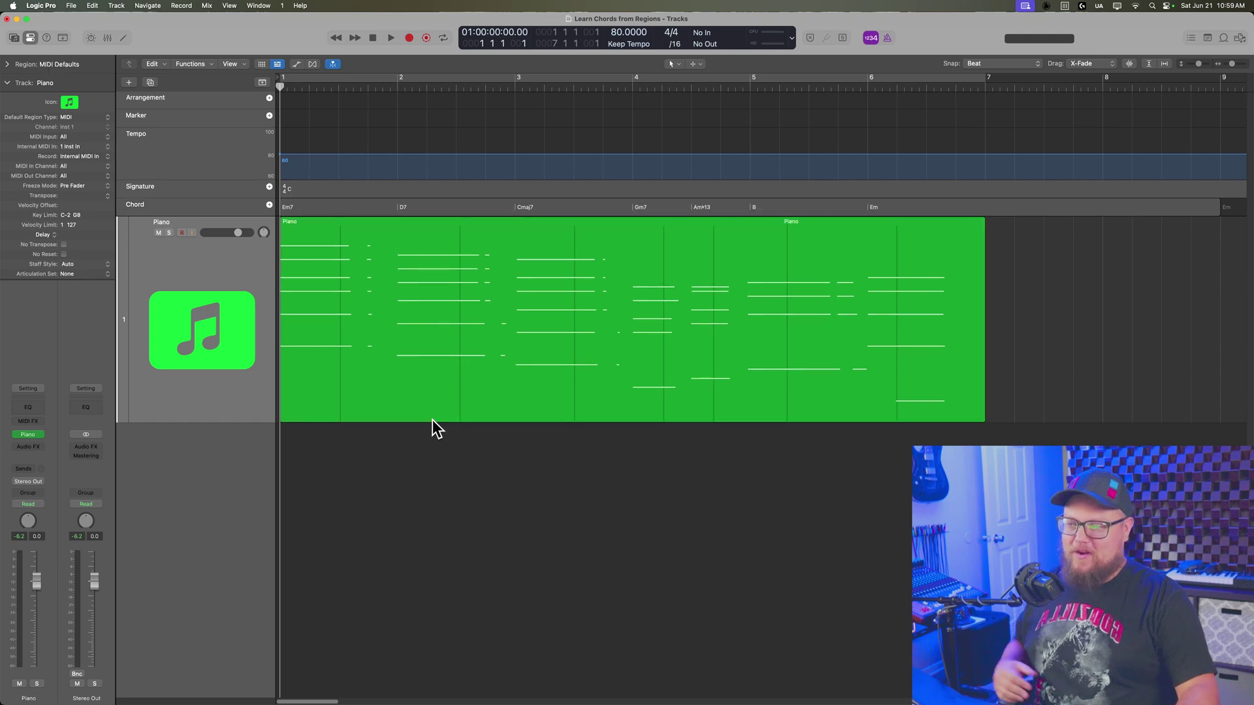
{"action": "left_click", "coordinate": [417, 388]}
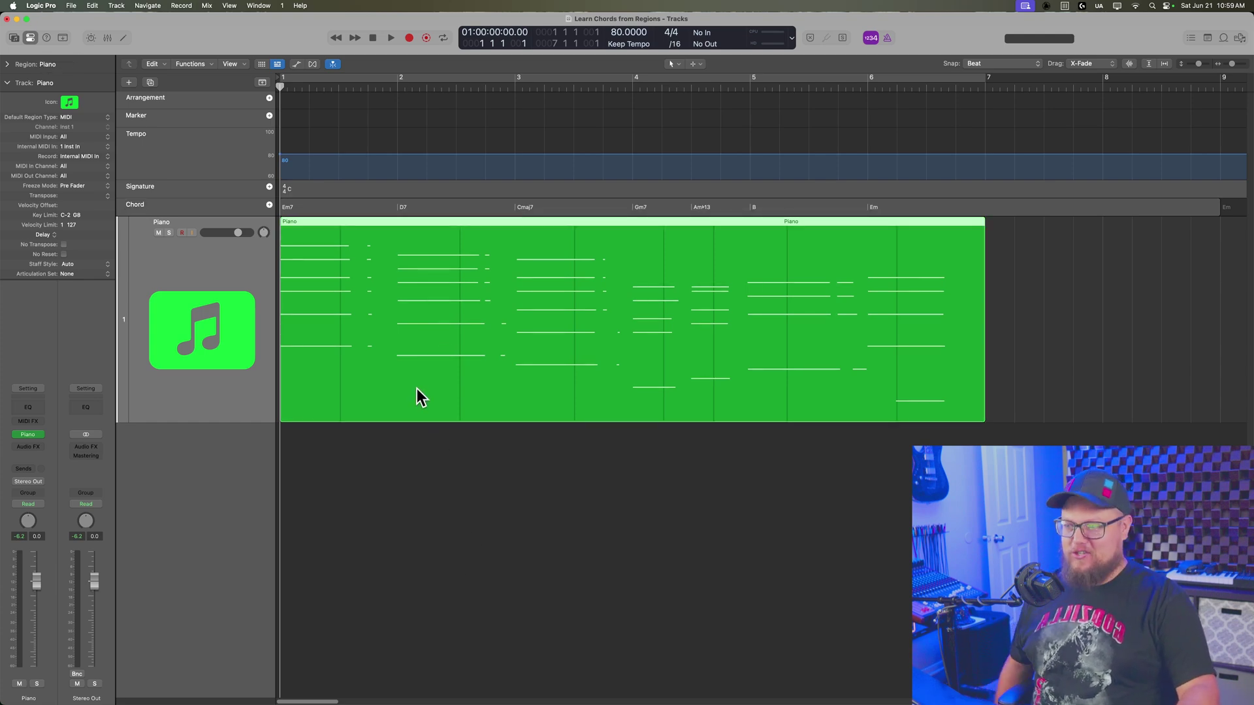